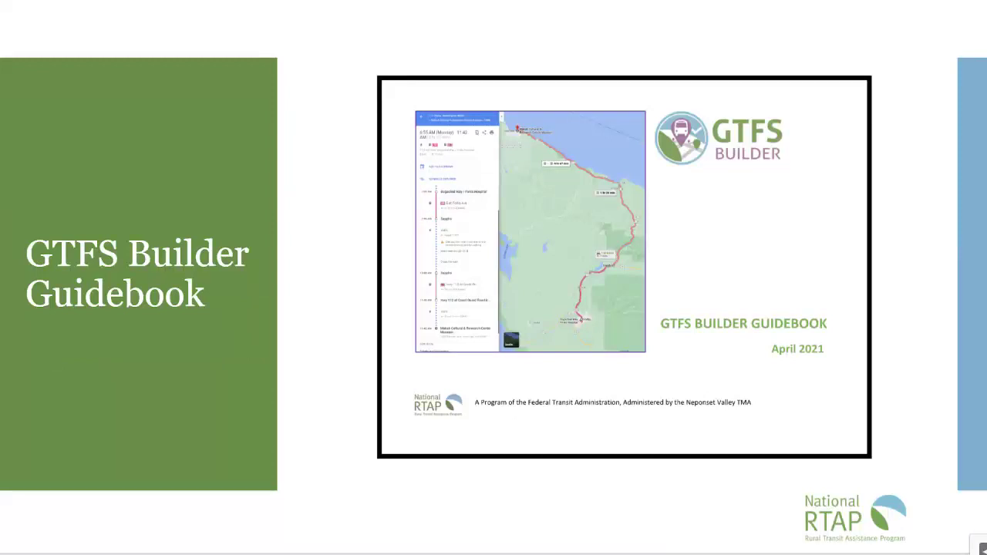
# Exit the GTFS Builder Guidebook slideshow to bring up the Jefferson Transit GTFS developer page.
pyautogui.hotkey('alt', 'Tab')
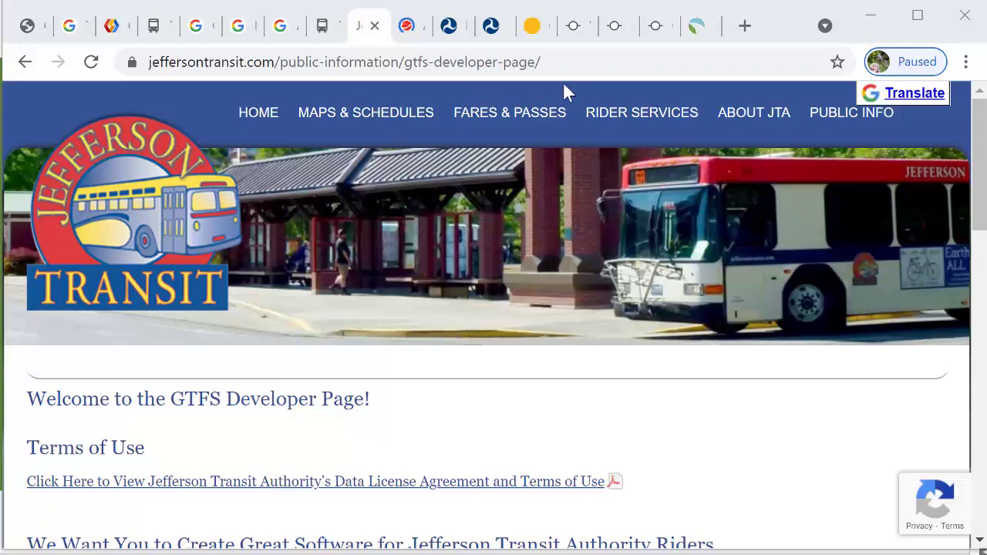
# Scroll through the Jefferson Transit and CATA developer pages, then go to the GTFS Builder Dashboard.
pyautogui.click(980, 159)
pyautogui.moveTo(980, 158); pyautogui.dragTo(979, 244)
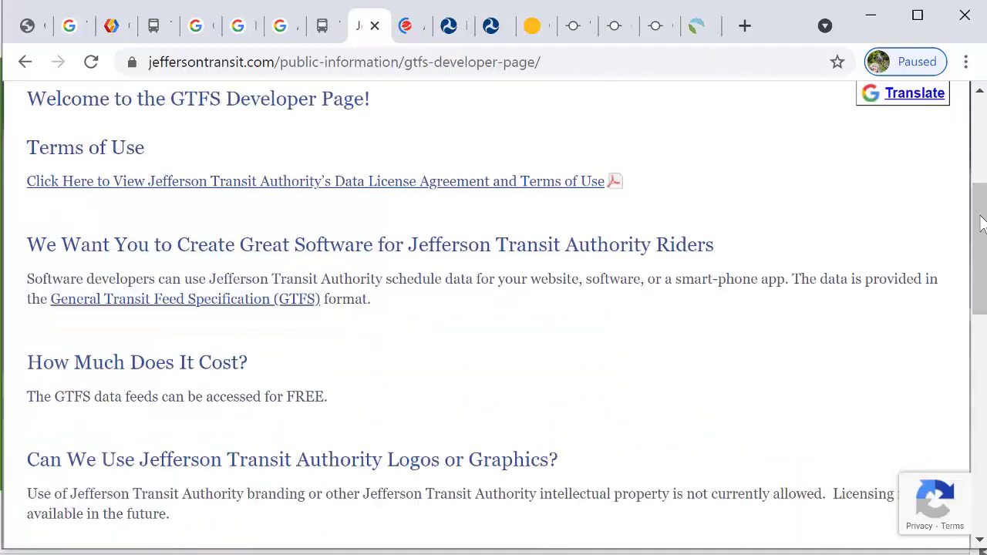
pyautogui.moveTo(981, 223); pyautogui.dragTo(979, 290)
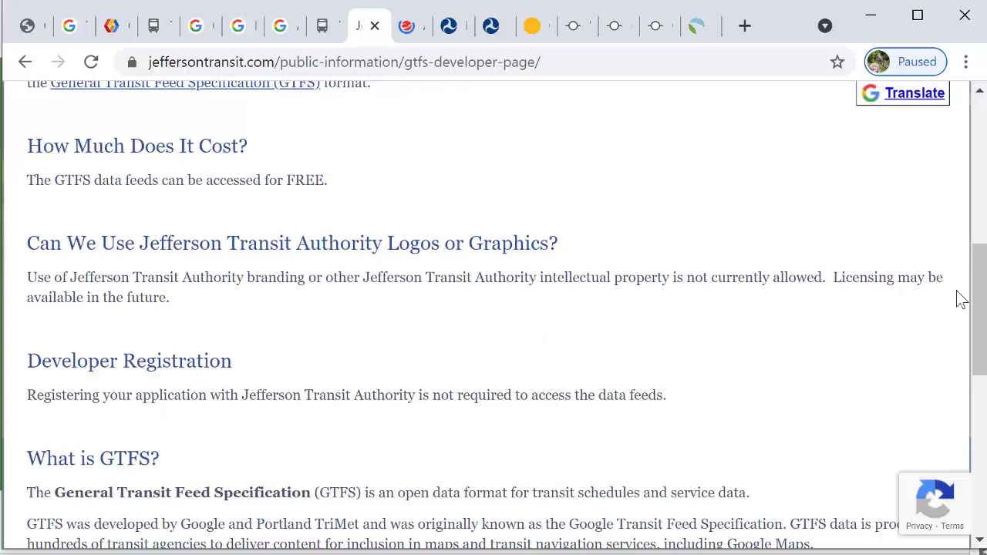
pyautogui.moveTo(983, 283); pyautogui.dragTo(968, 125)
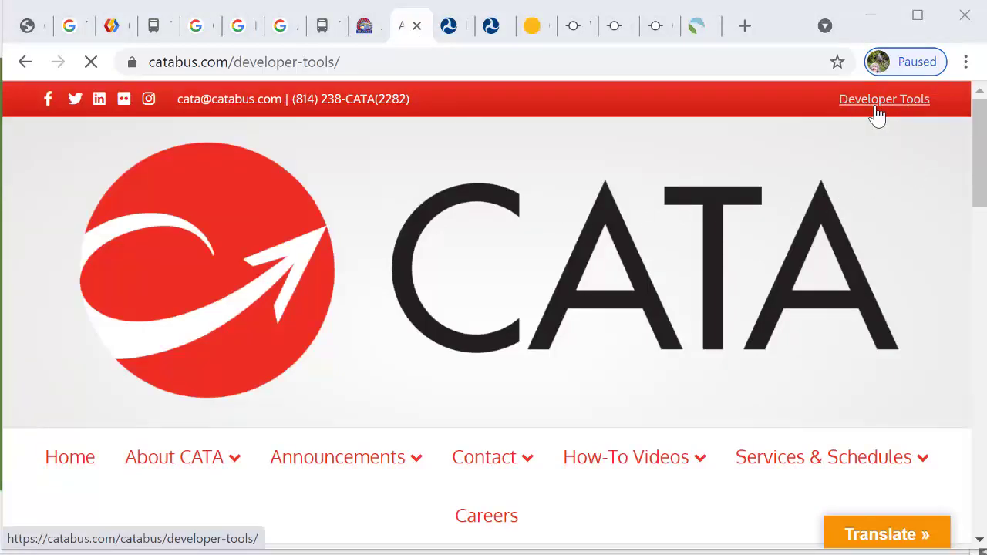
pyautogui.scroll(-7, 981, 159)
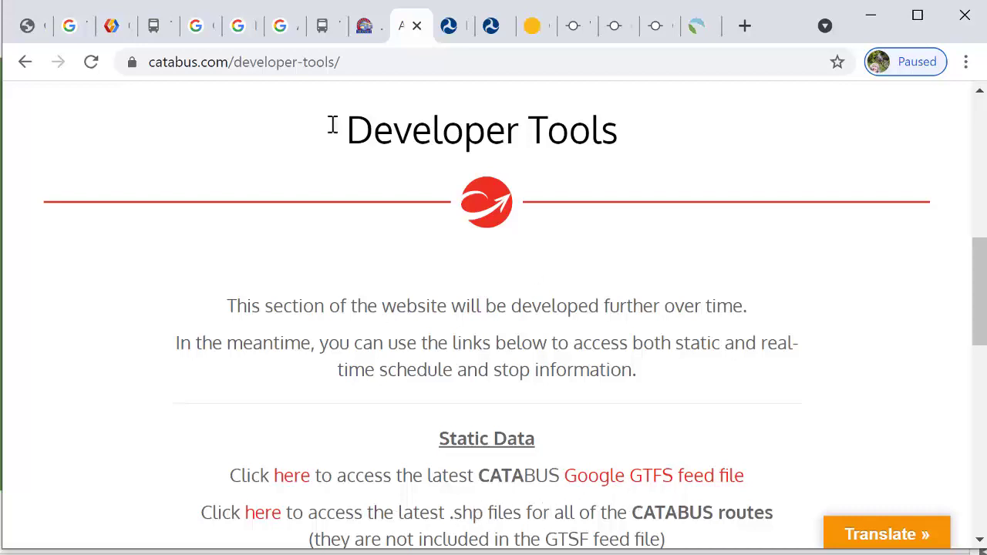
pyautogui.click(698, 25)
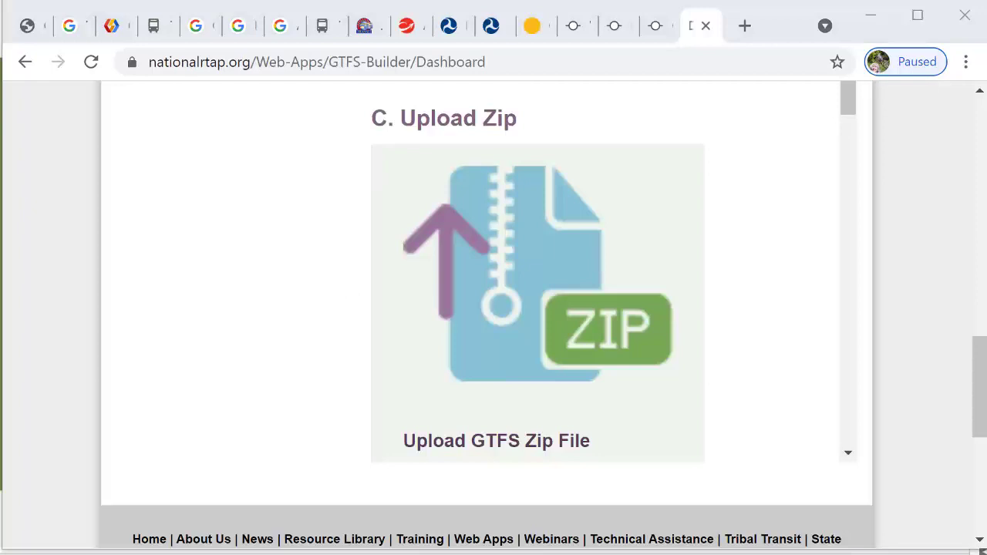
# Scroll the Upload GTFS Zip File panel to read how to host the zip.
pyautogui.scroll(-5, 538, 270)
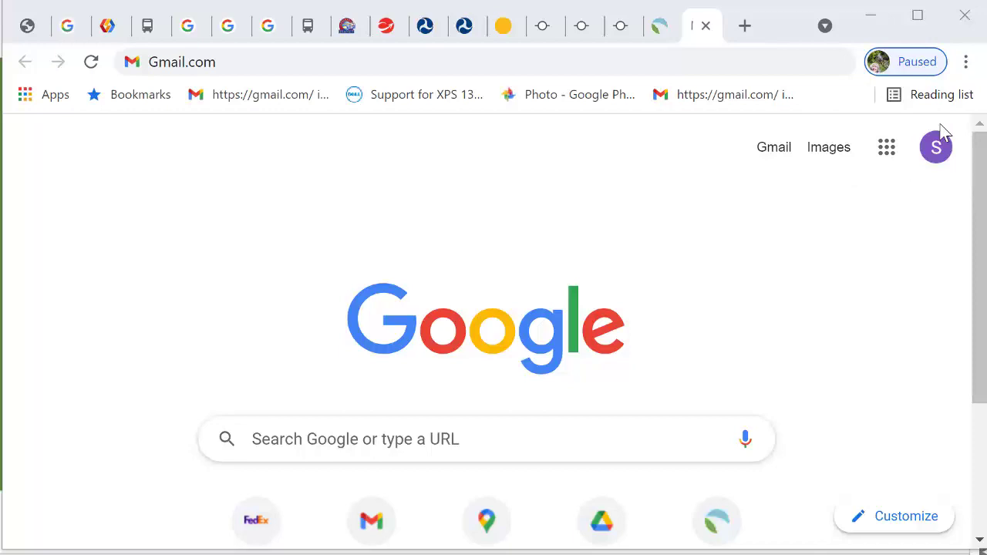
# Open the clallamcounty-wa-us feed in Partner Dash and scroll to its Live & Update section.
pyautogui.hotkey('ctrl', '3')
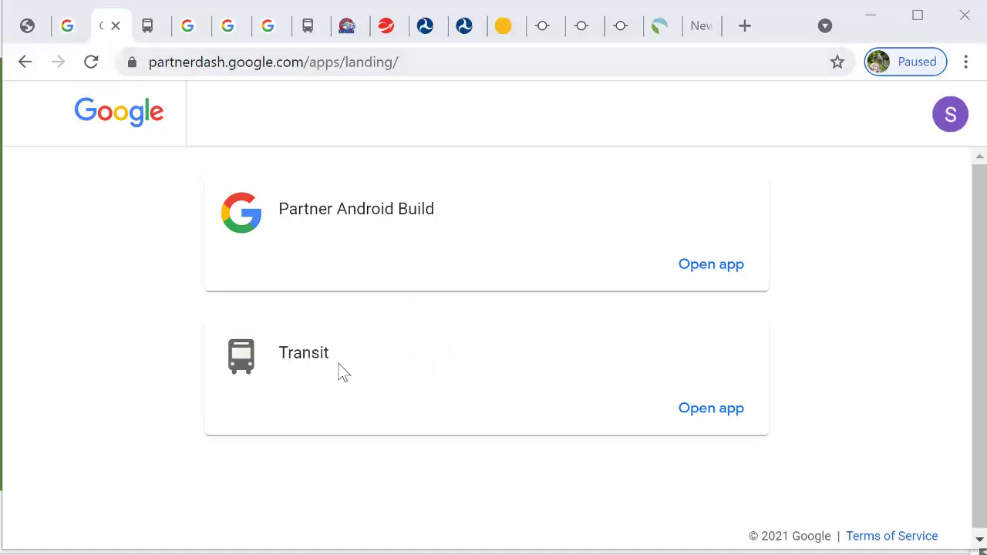
pyautogui.click(725, 417)
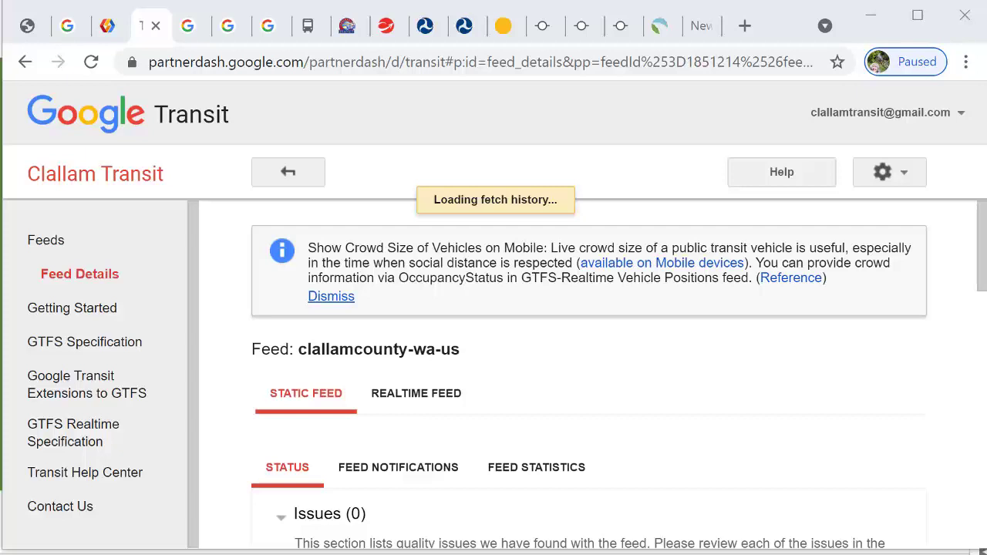
pyautogui.scroll(-1, 982, 231)
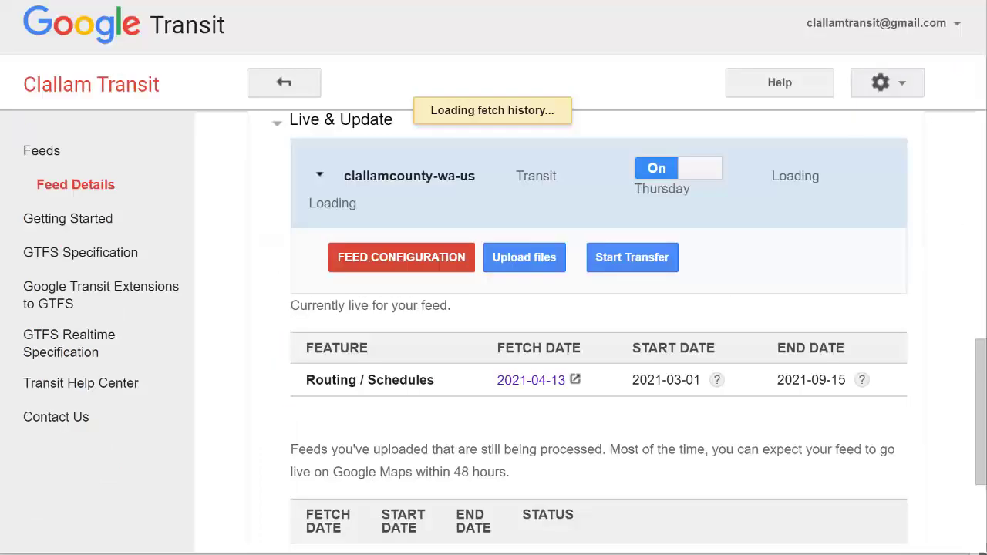
pyautogui.click(537, 259)
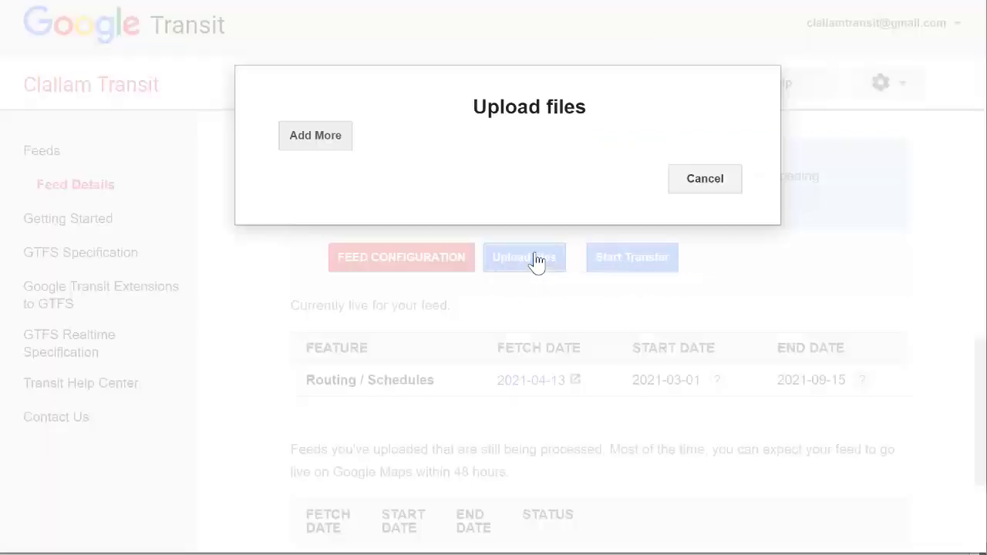
pyautogui.click(315, 135)
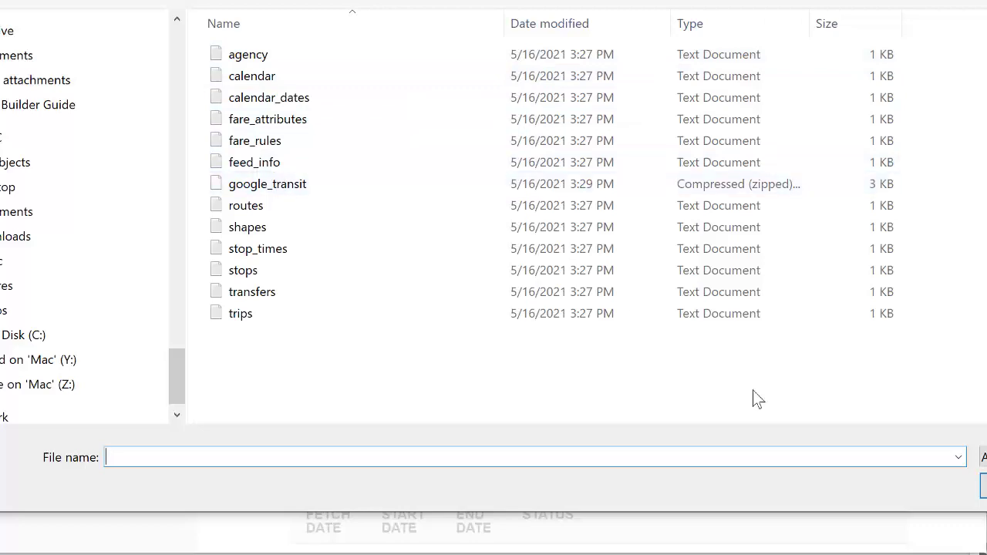
pyautogui.press('Escape')
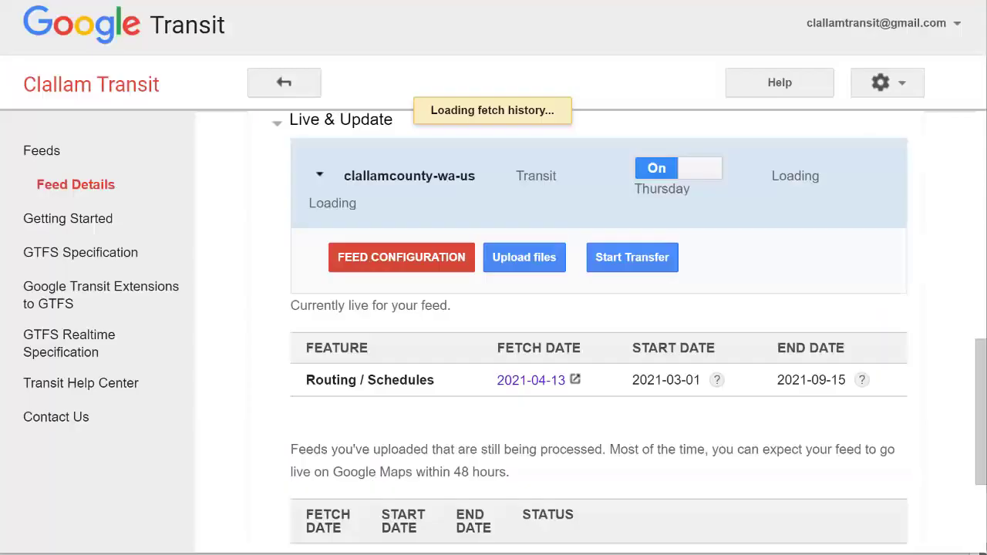
# Review automatic HTTP transfer, source protocol options and the weekly Thursday 01:00 fetch schedule.
pyautogui.click(394, 266)
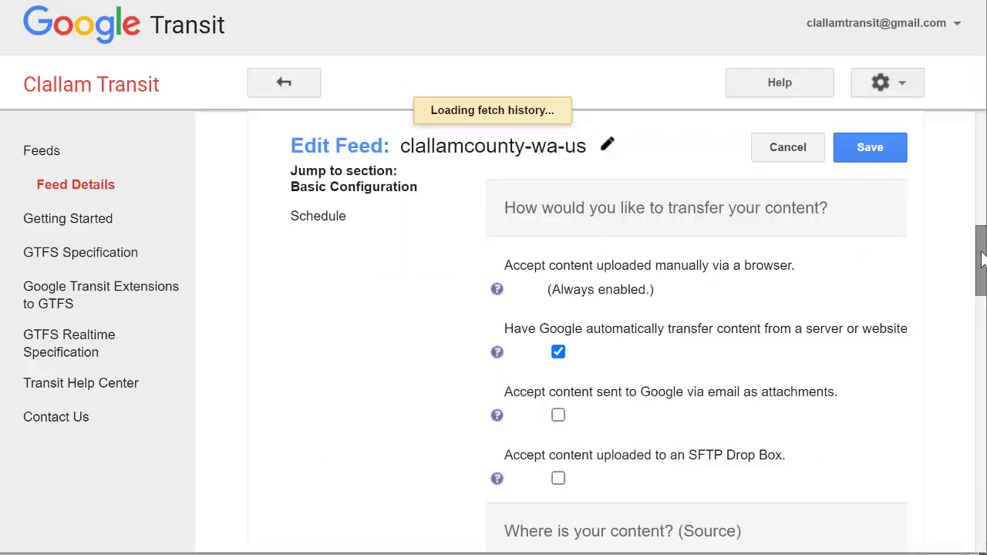
pyautogui.moveTo(979, 259); pyautogui.dragTo(981, 282)
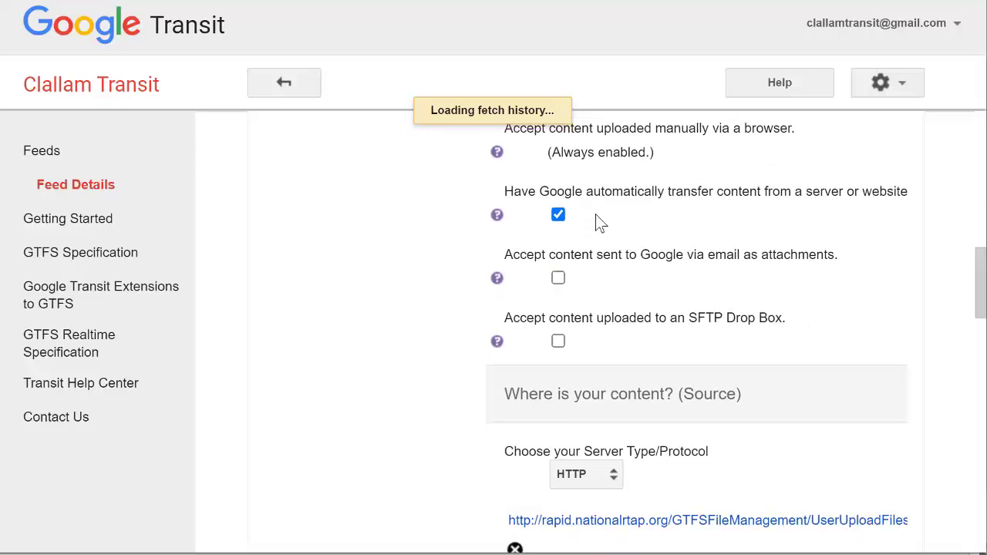
pyautogui.scroll(-3, 970, 270)
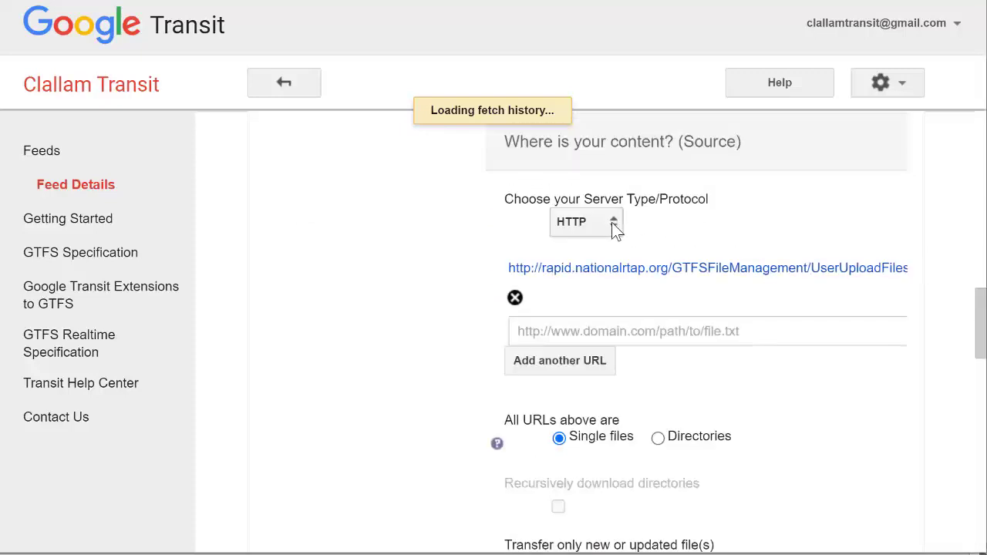
pyautogui.click(615, 226)
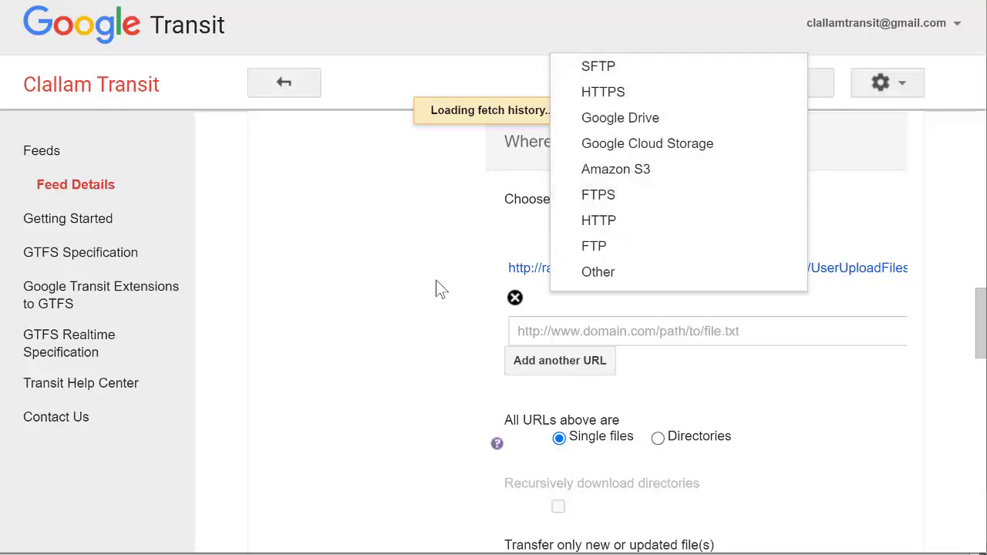
pyautogui.scroll(1, 436, 290)
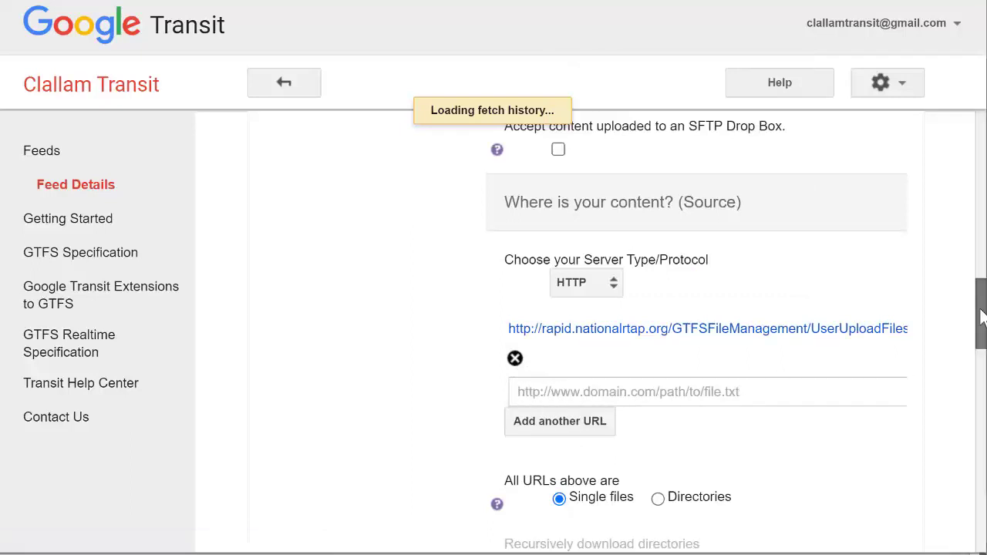
pyautogui.moveTo(982, 297); pyautogui.dragTo(971, 423)
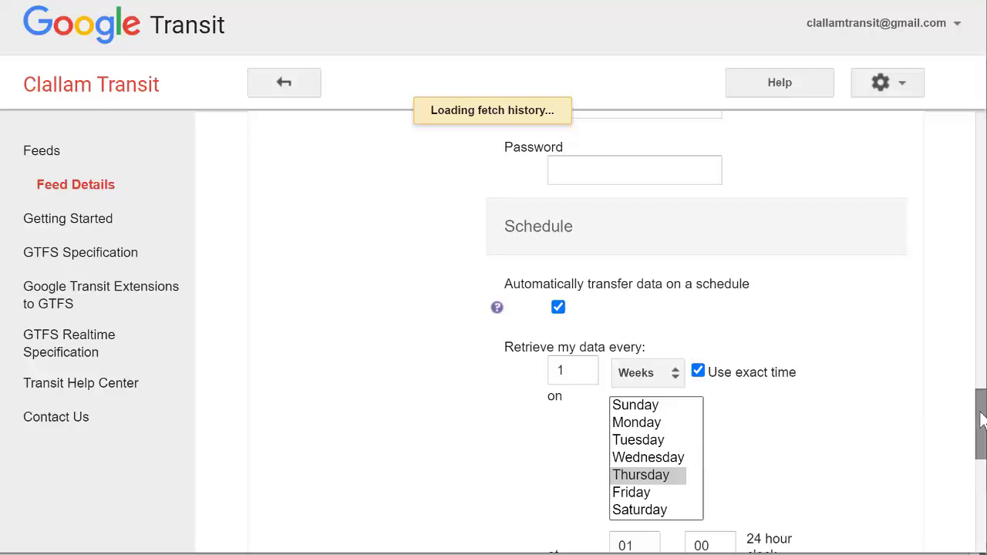
pyautogui.moveTo(980, 405); pyautogui.dragTo(980, 438)
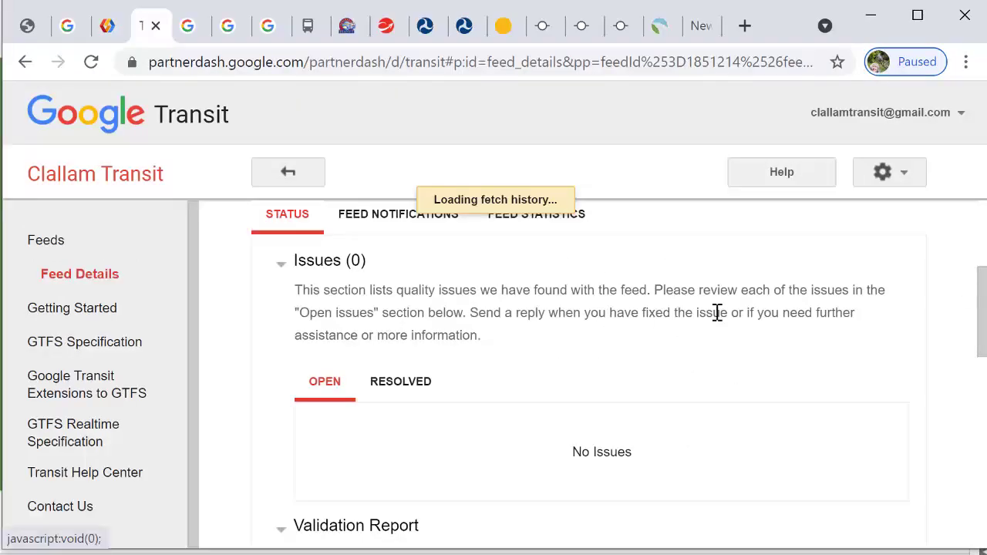
# Scroll the report's Overview counts to the routes table and open route 16 Neah Bay – Makah Reservation.
pyautogui.moveTo(979, 305); pyautogui.dragTo(968, 408)
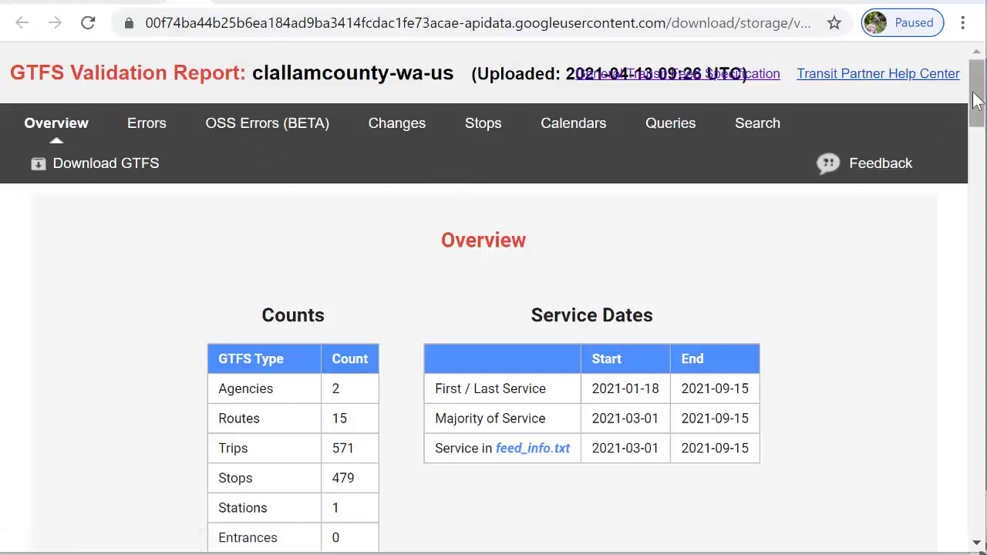
pyautogui.moveTo(976, 94); pyautogui.dragTo(976, 128)
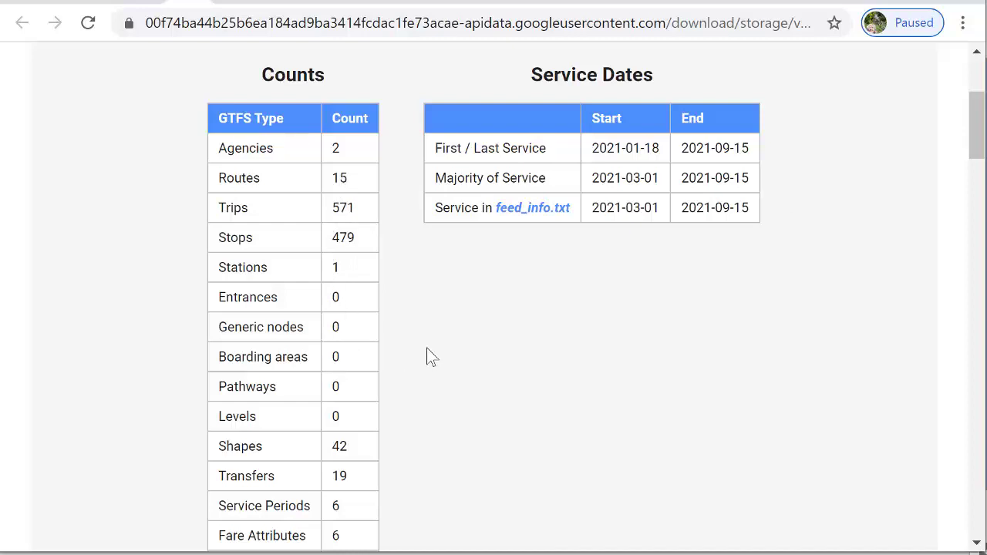
pyautogui.moveTo(977, 132); pyautogui.dragTo(970, 424)
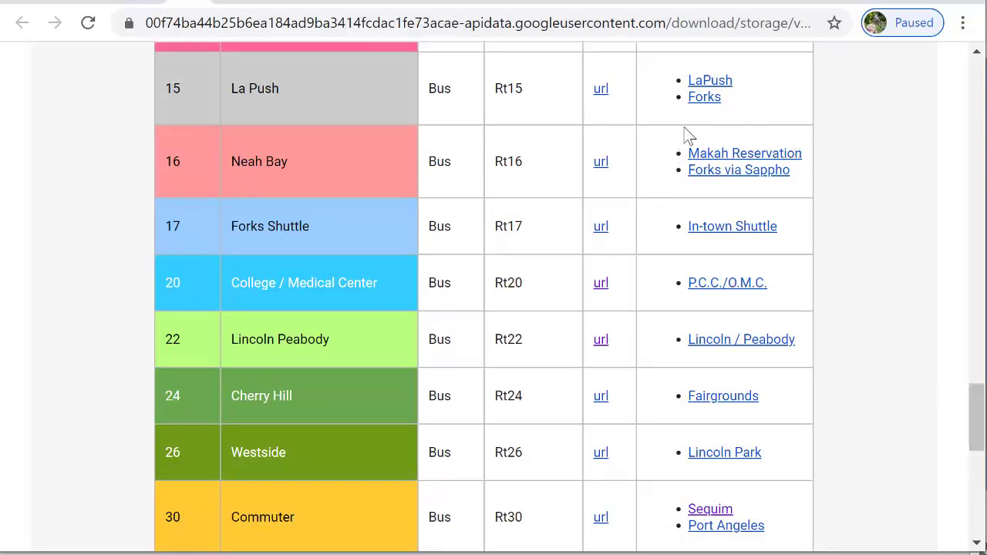
pyautogui.click(725, 156)
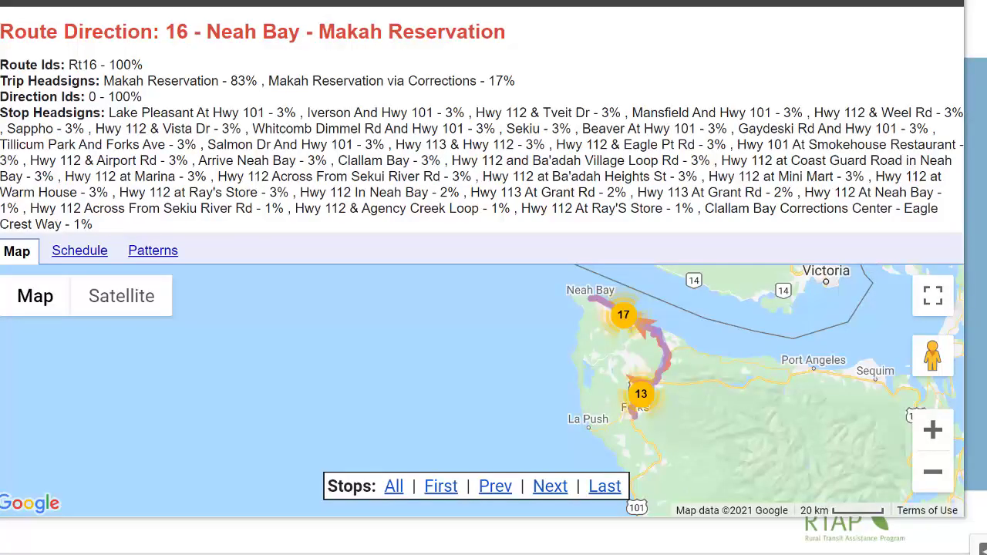
# Review route 16's Forks Transit Center departure times, then its stop patterns.
pyautogui.click(79, 251)
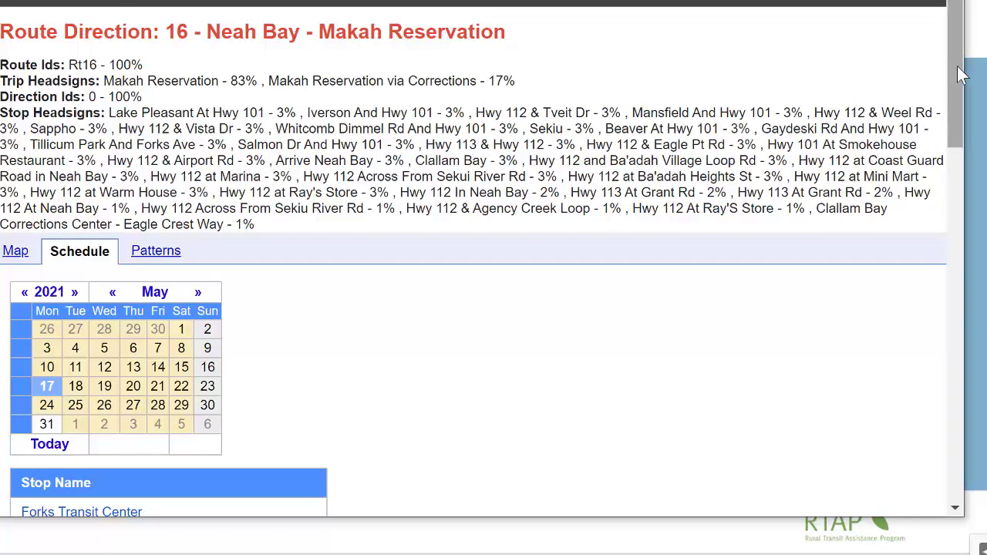
pyautogui.moveTo(961, 72); pyautogui.dragTo(951, 168)
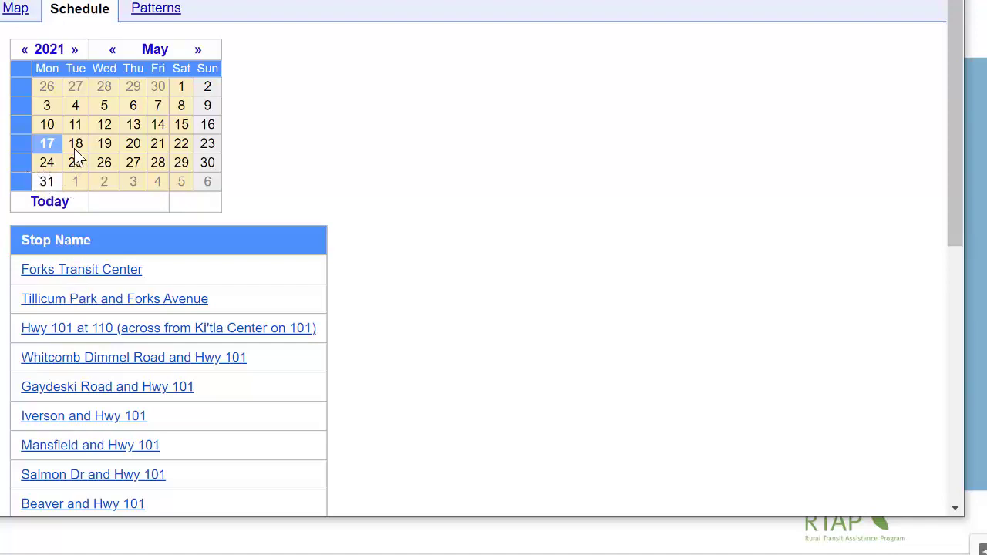
pyautogui.click(85, 271)
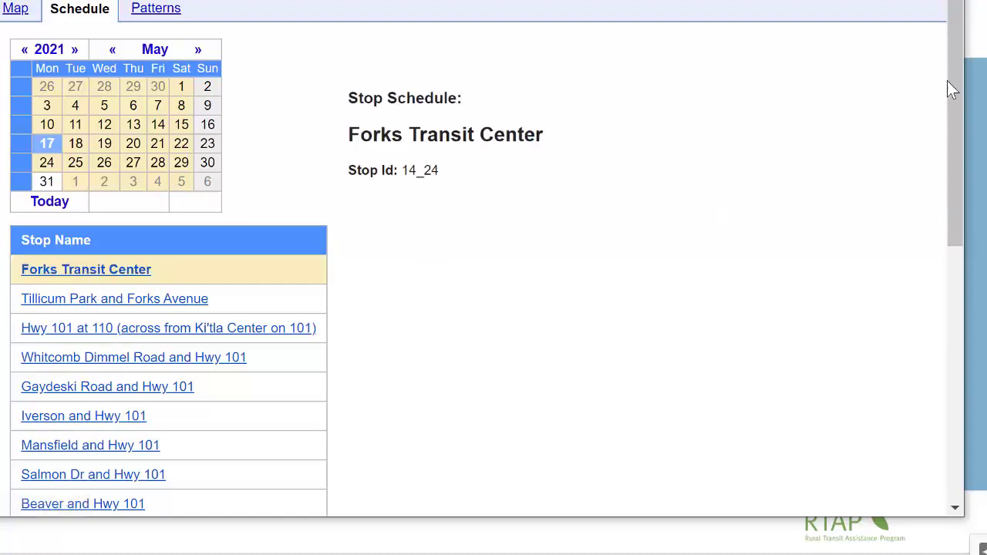
pyautogui.moveTo(953, 79); pyautogui.dragTo(894, 264)
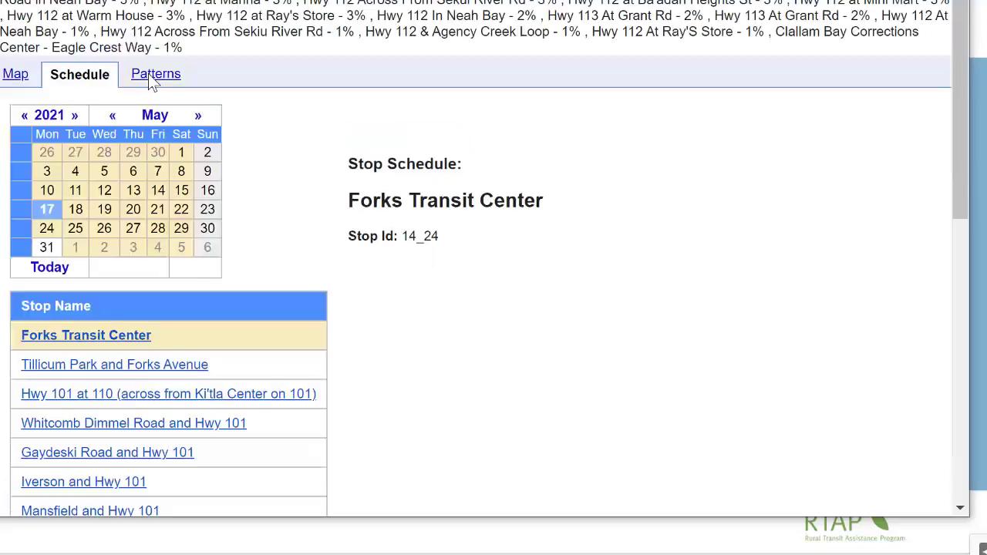
pyautogui.click(150, 74)
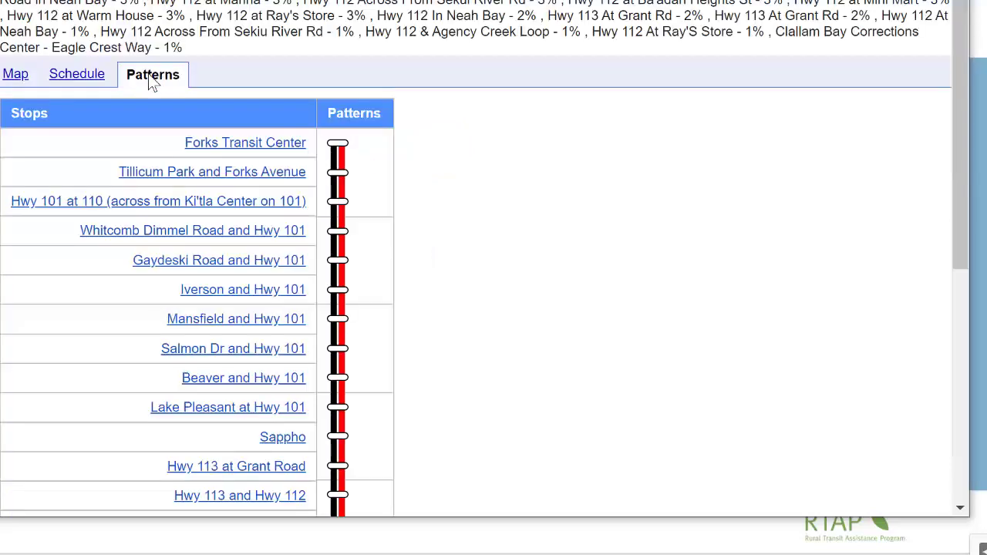
pyautogui.moveTo(963, 100); pyautogui.dragTo(956, 287)
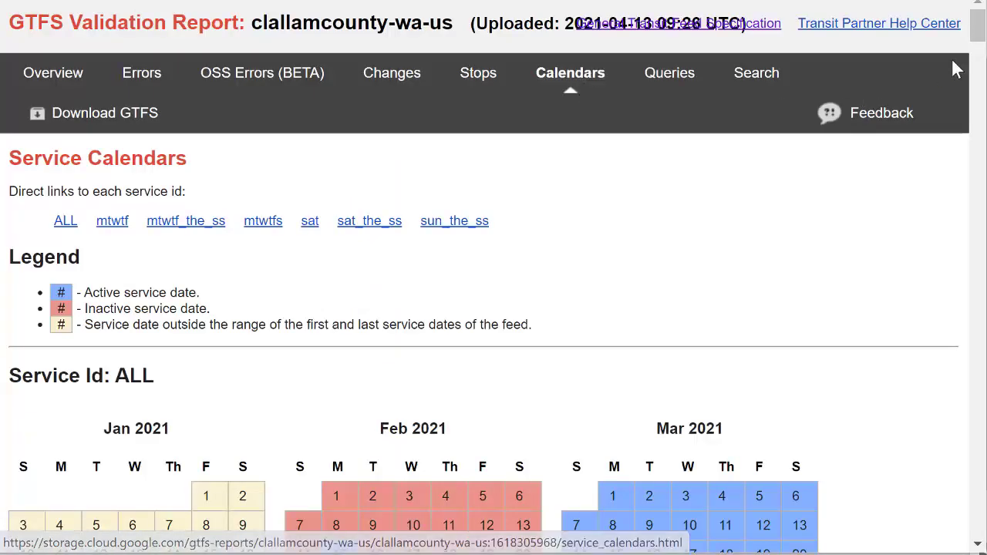
# Scroll the 2021 Service Calendars past the ALL calendar to mtwtf, mtwtf_the_ss.
pyautogui.moveTo(976, 23); pyautogui.dragTo(974, 71)
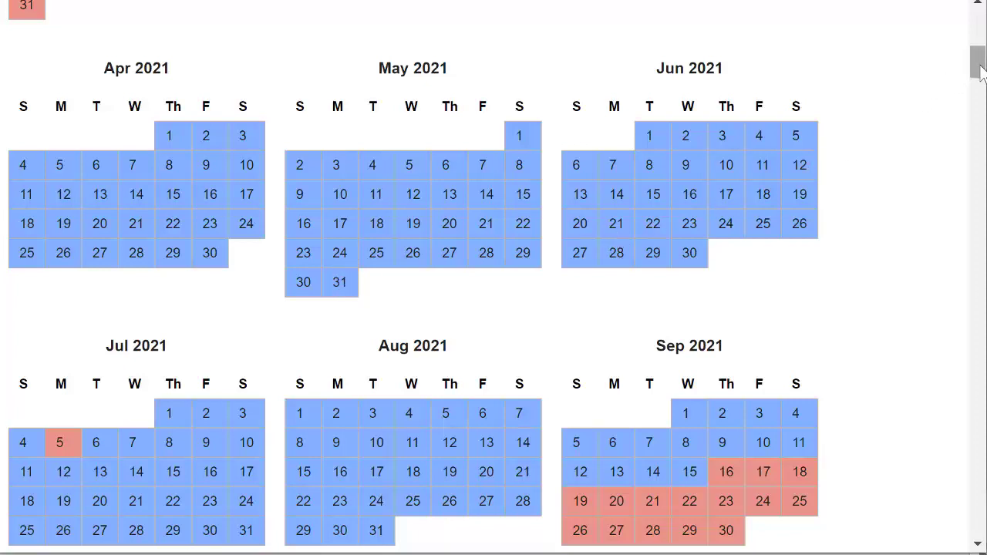
pyautogui.moveTo(978, 68); pyautogui.dragTo(963, 141)
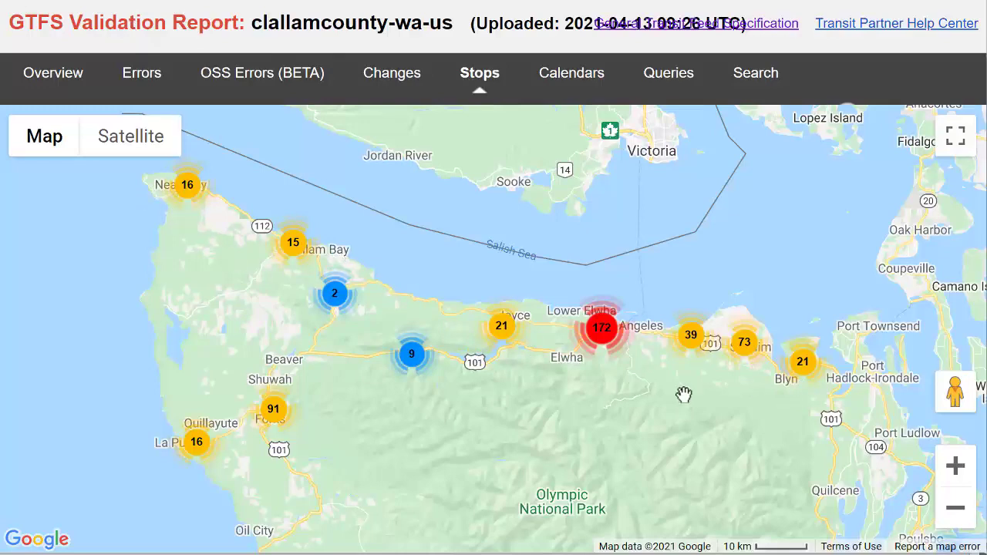
# Zoom and pan the stops map west to the individual Neah Bay stops on Bayview Ave.
pyautogui.click(955, 465)
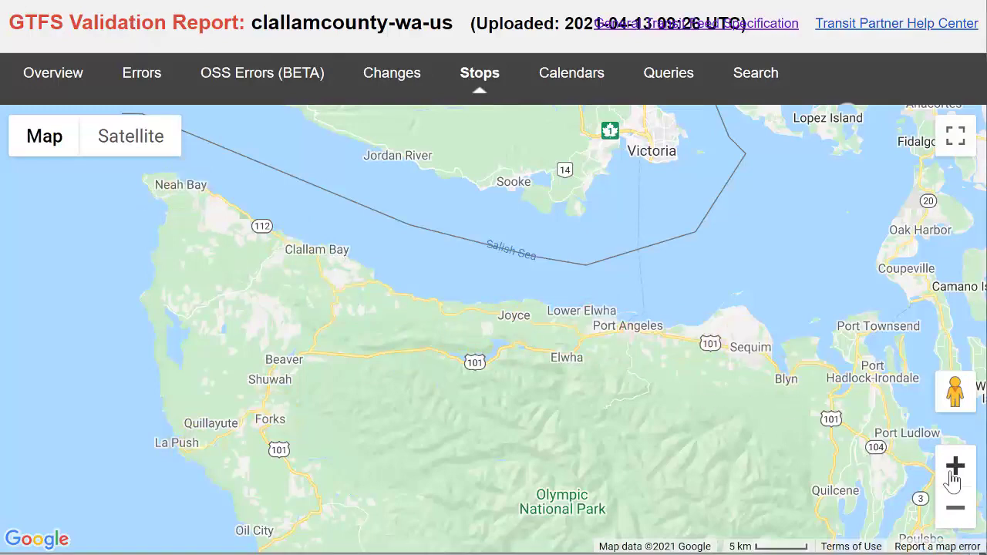
pyautogui.moveTo(450, 304); pyautogui.dragTo(542, 342)
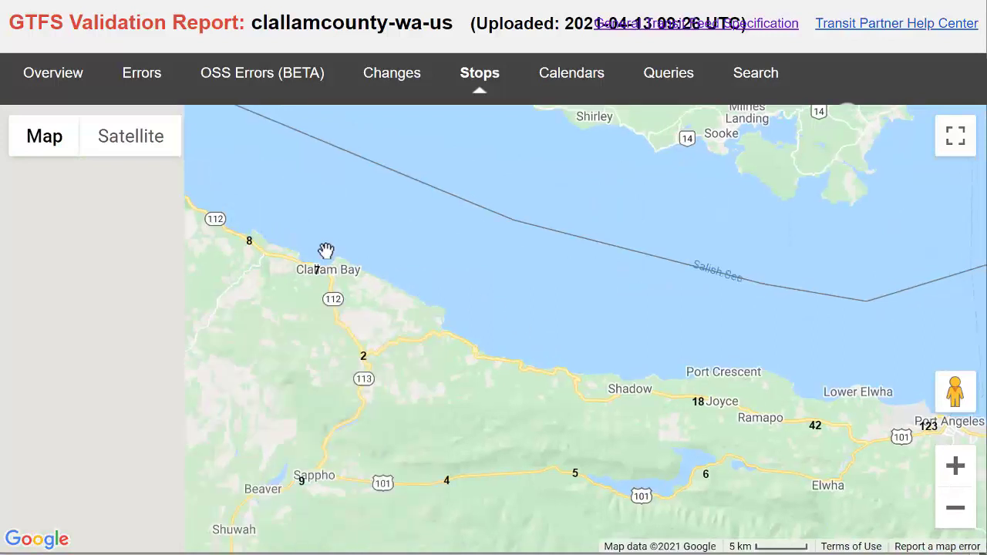
pyautogui.click(250, 247)
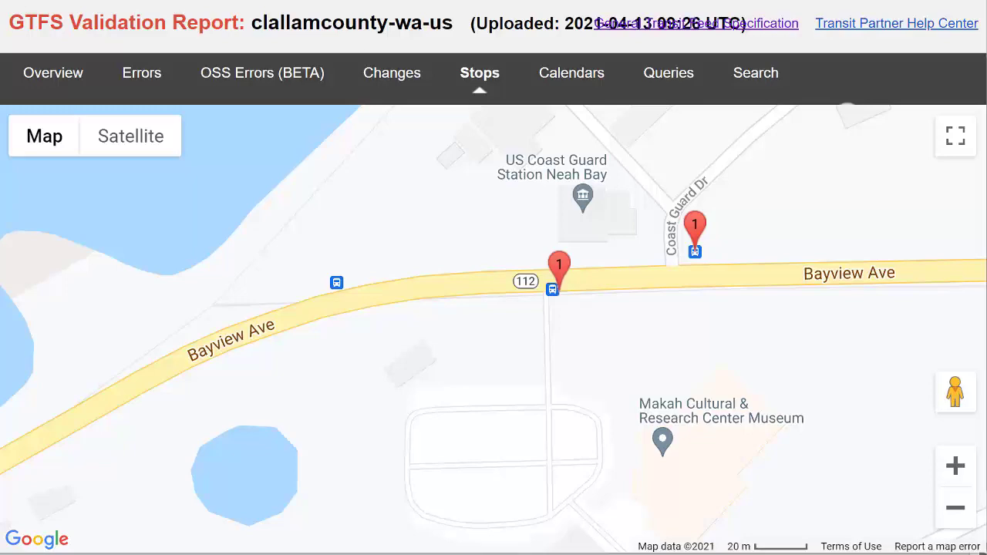
# List the random Google Maps routing queries and bring up link options for the third query.
pyautogui.click(667, 75)
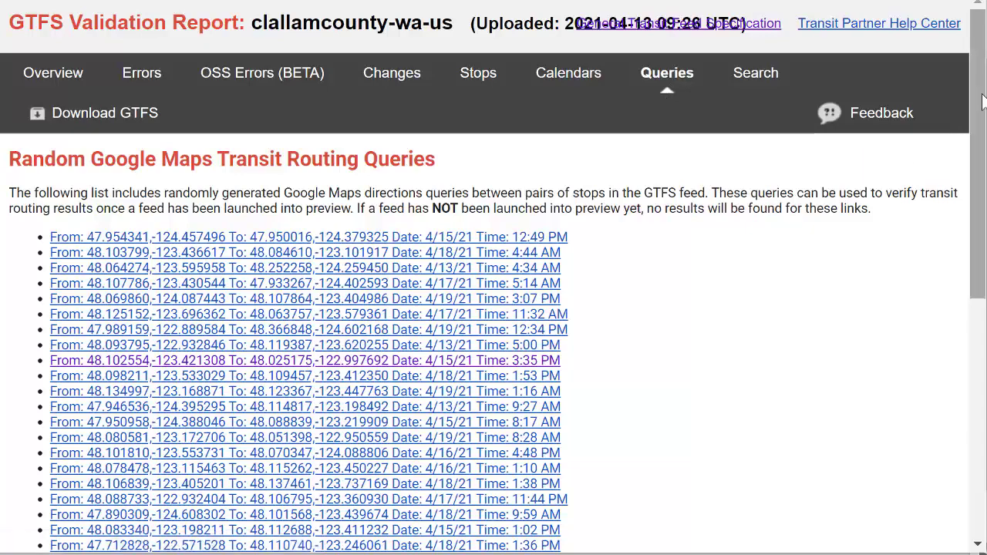
pyautogui.scroll(-6, 960, 324)
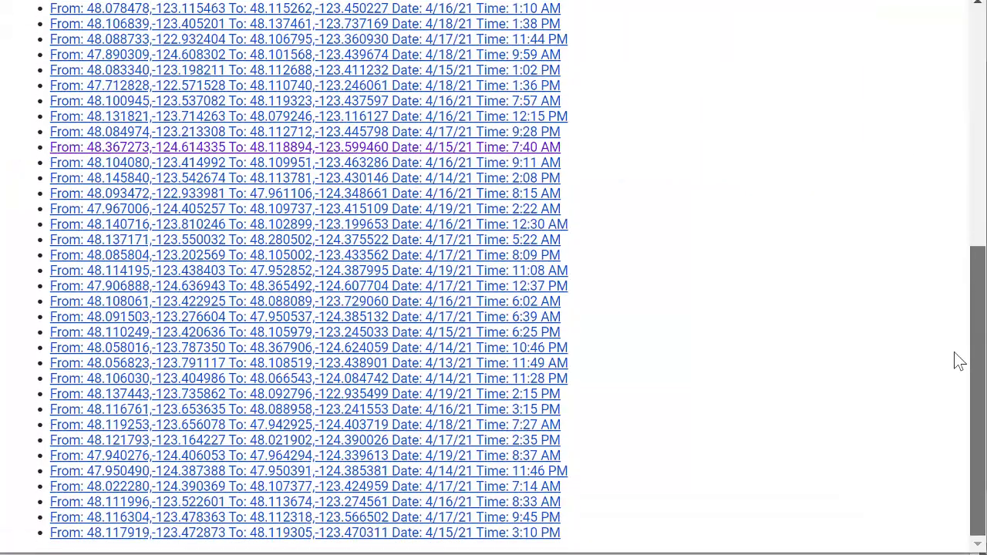
pyautogui.scroll(6, 958, 361)
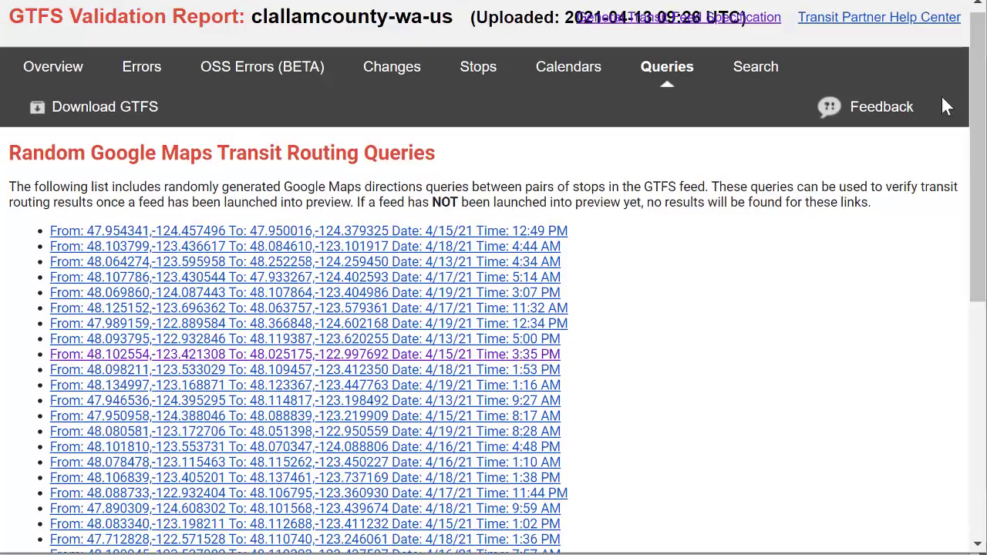
pyautogui.rightClick(350, 263)
# Open the 6:03–7:31 AM routes 14 and 16 Clallam Bay trip and scroll its steps to the $3.00 fare.
pyautogui.click(423, 280)
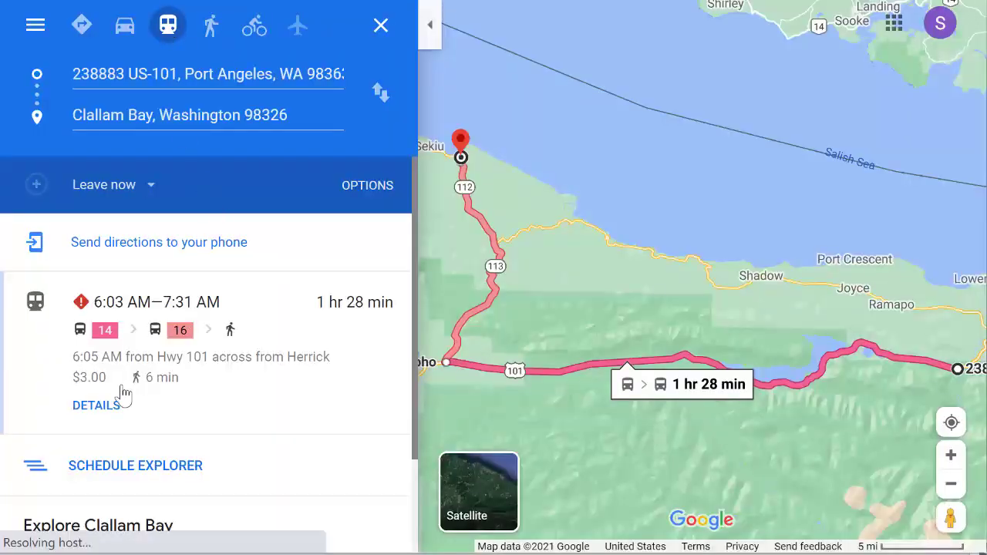
pyautogui.click(96, 406)
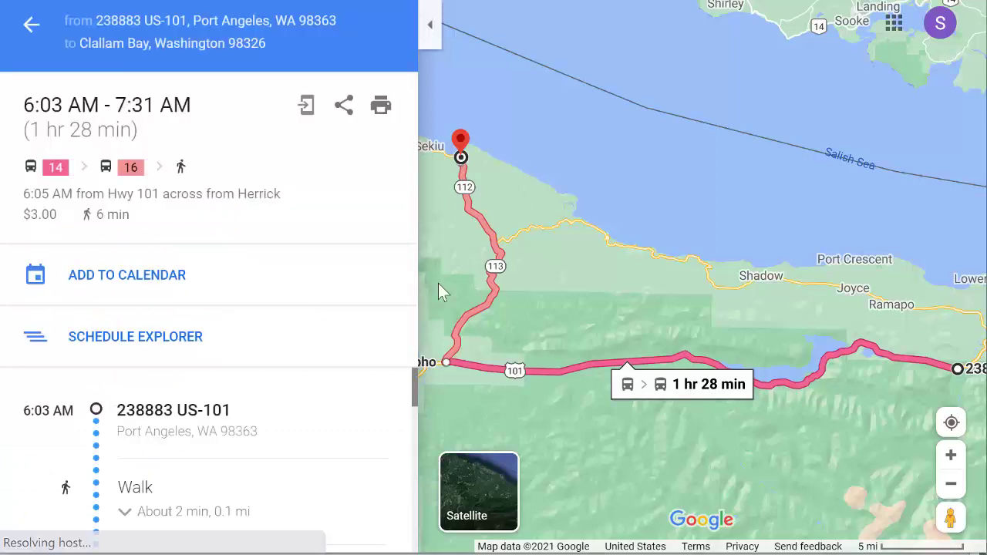
pyautogui.moveTo(413, 381); pyautogui.dragTo(391, 518)
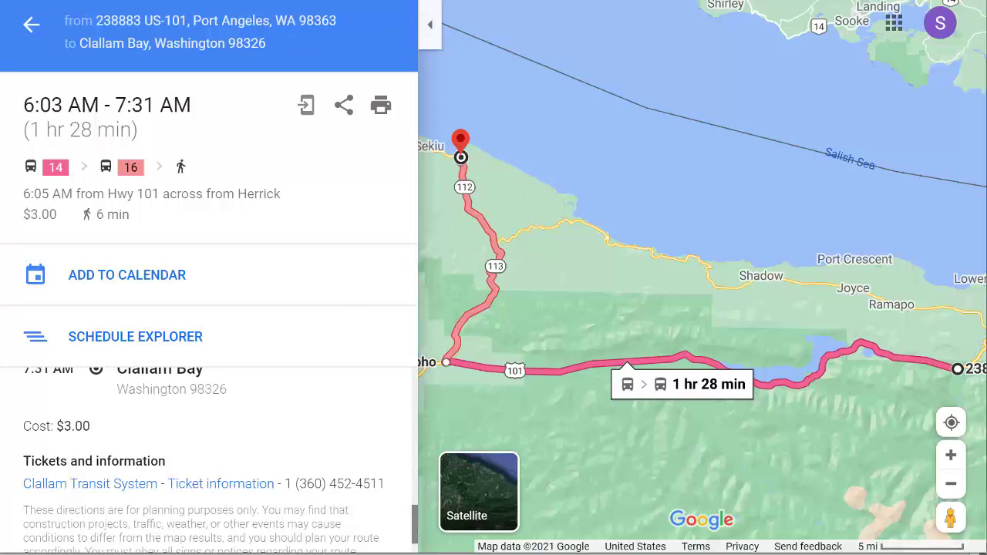
# Close Partner Dash with Ctrl+W, leaving the CATABUS Developer Tools page with its Static Data links.
pyautogui.hotkey('ctrl', 'w')
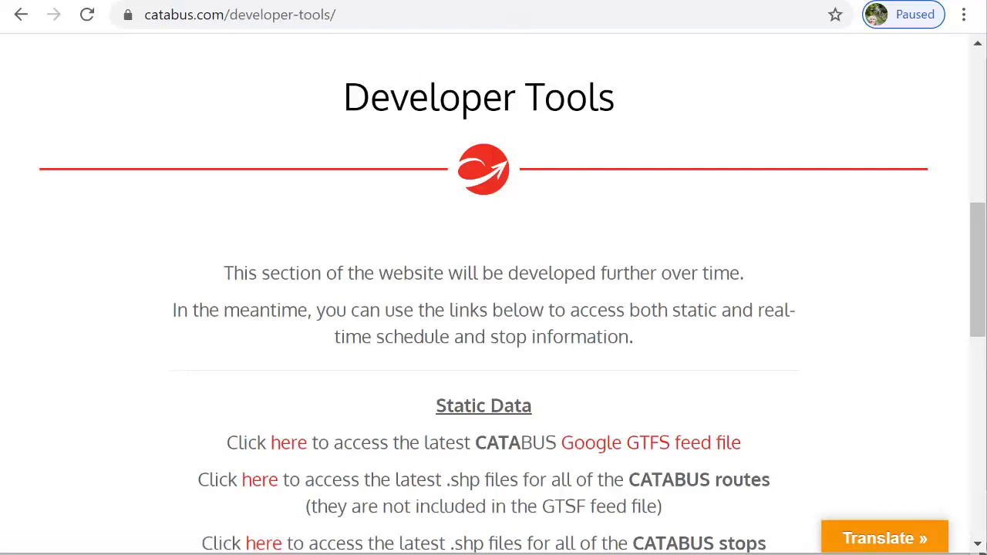
# Return to TransitFeeds' CATA GTFS feed page and scroll through its versions table.
pyautogui.hotkey('alt', 'Left')
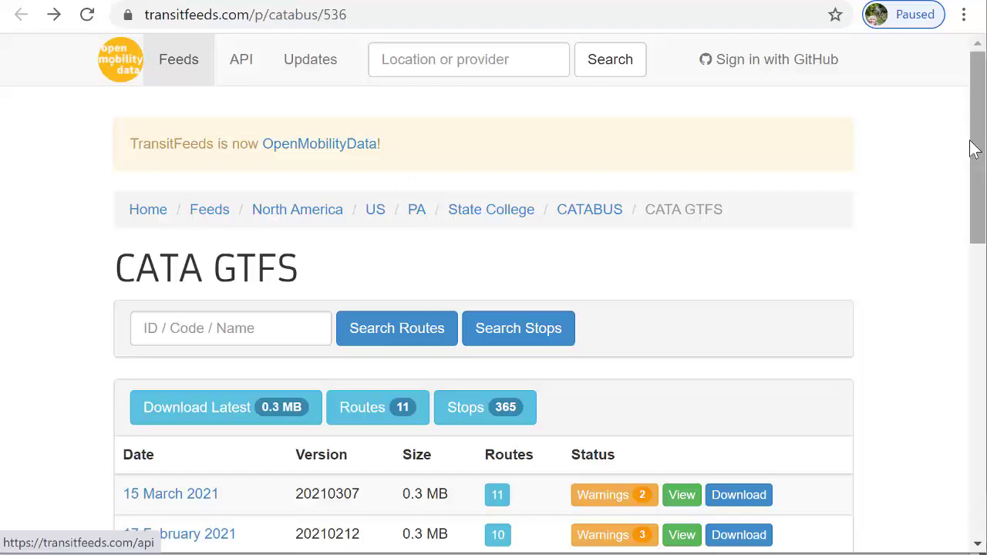
pyautogui.scroll(-1, 970, 207)
pyautogui.scroll(-1, 967, 211)
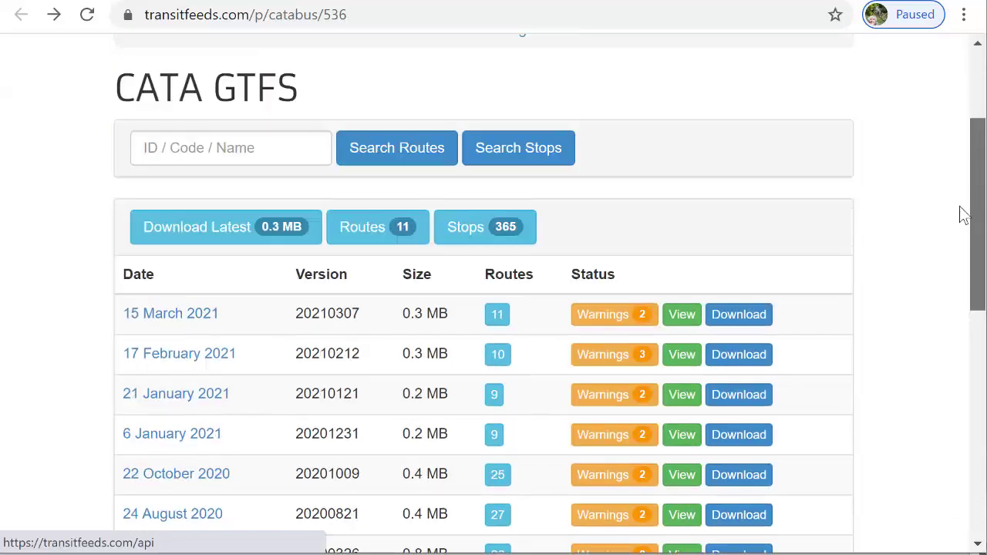
pyautogui.moveTo(964, 216); pyautogui.dragTo(964, 173)
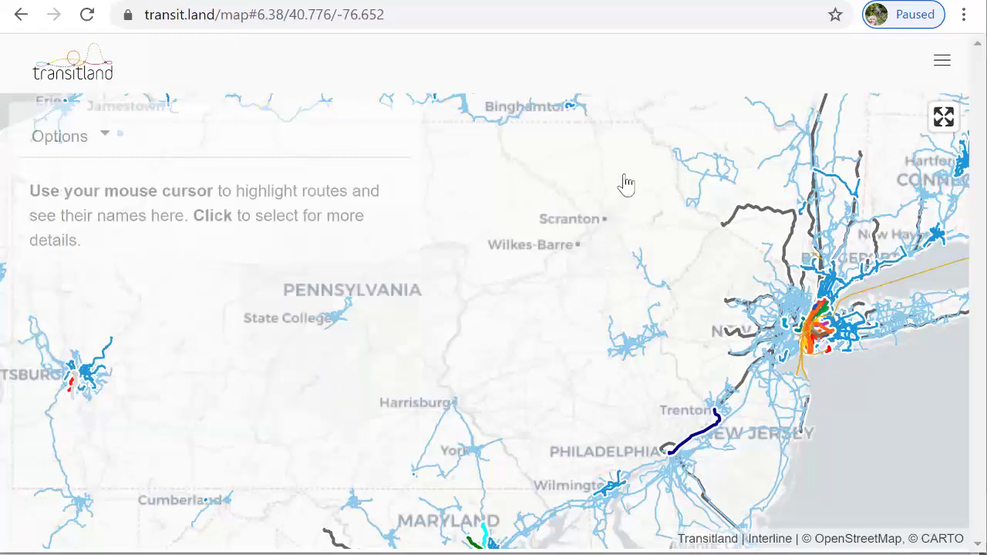
# Pan the Transitland map to Pennsylvania and select CATA's 25 routes at State College.
pyautogui.moveTo(637, 182); pyautogui.dragTo(671, 132)
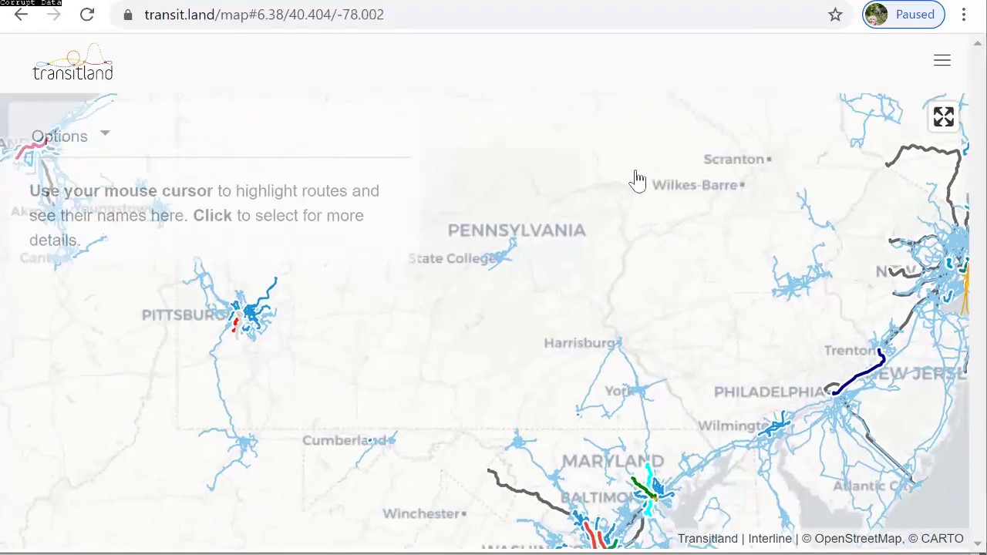
pyautogui.moveTo(502, 265)
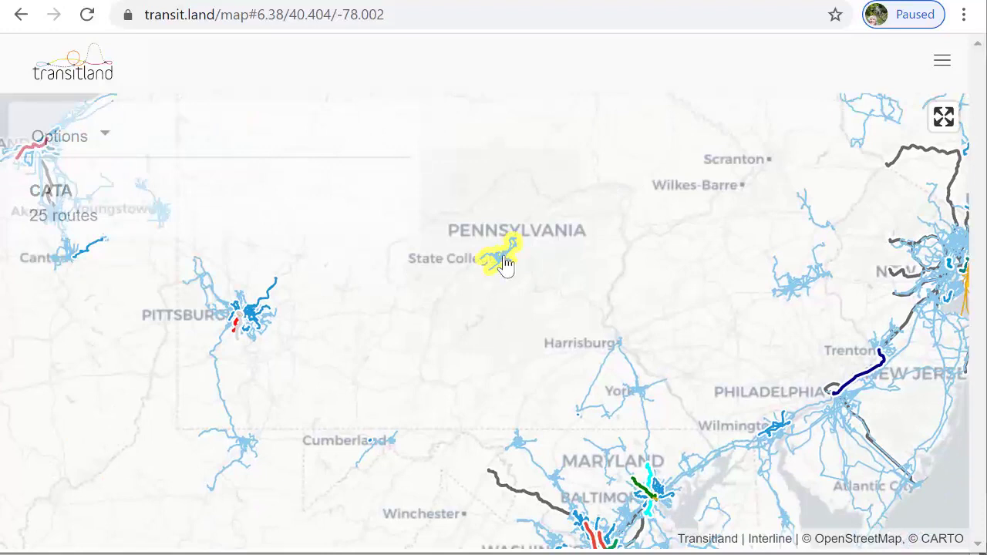
pyautogui.click(506, 264)
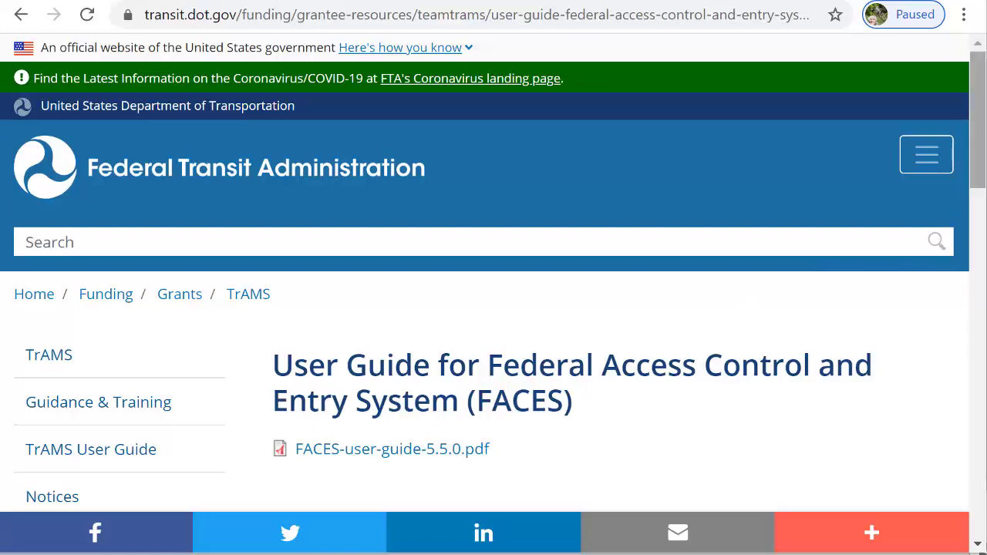
# Scroll the FACES user guide page to its description of the portal for TrAMS and NTD users.
pyautogui.moveTo(981, 154); pyautogui.dragTo(979, 190)
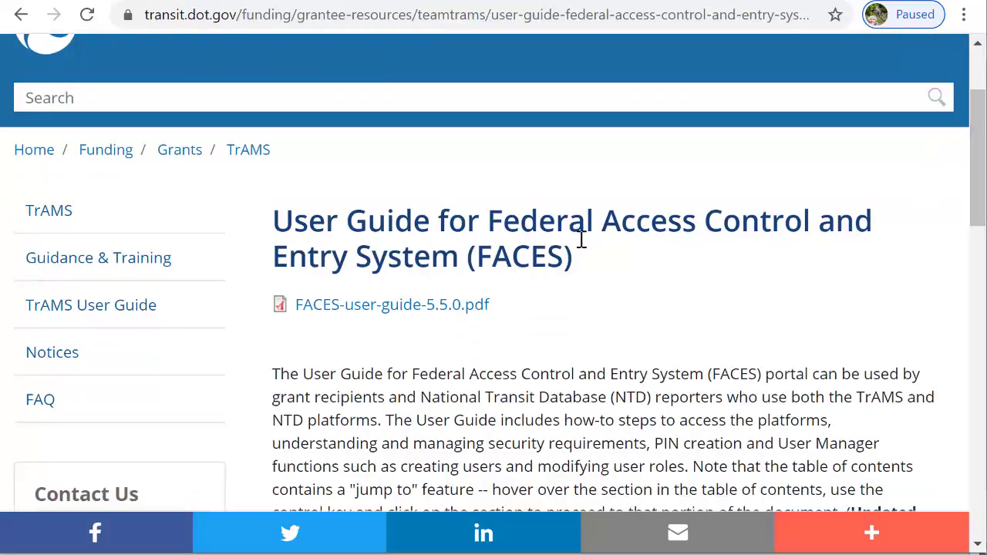